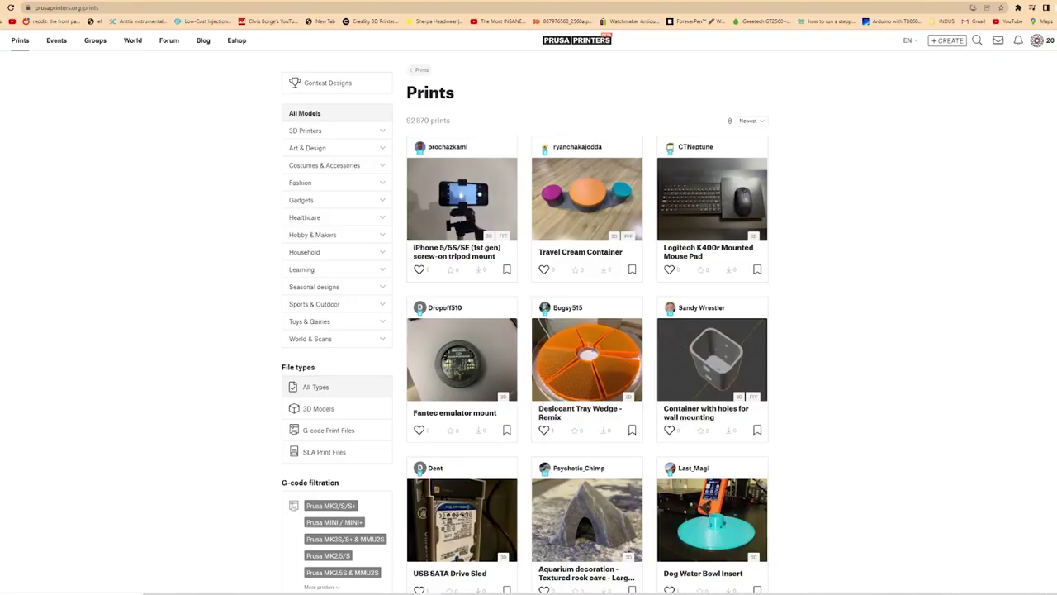
Step: Go to the 3D design contests page and scroll down to the previous contests
left_click(324, 85)
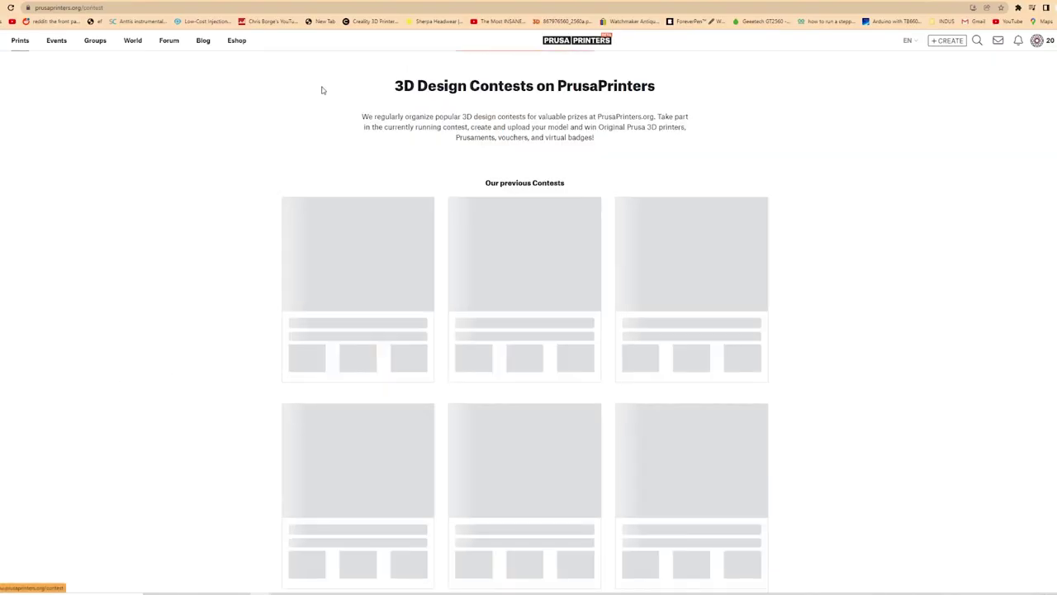
scroll(330, 215, "down", 5)
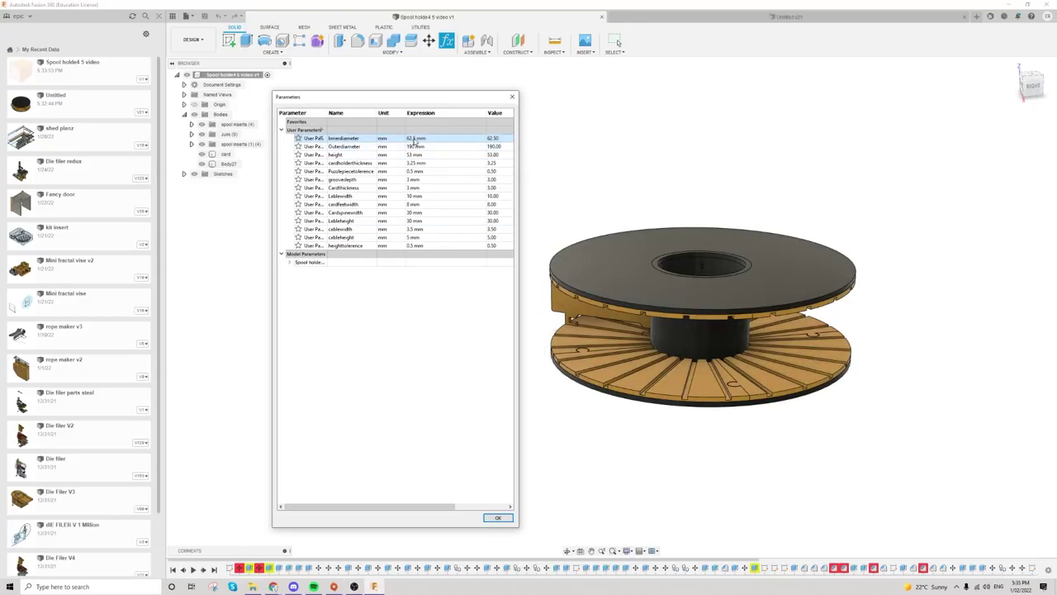
Step: Set Innerdiameter to 100, then try Outerdiameter values of 300 and 220
type("100")
key("Return")
left_click(433, 146)
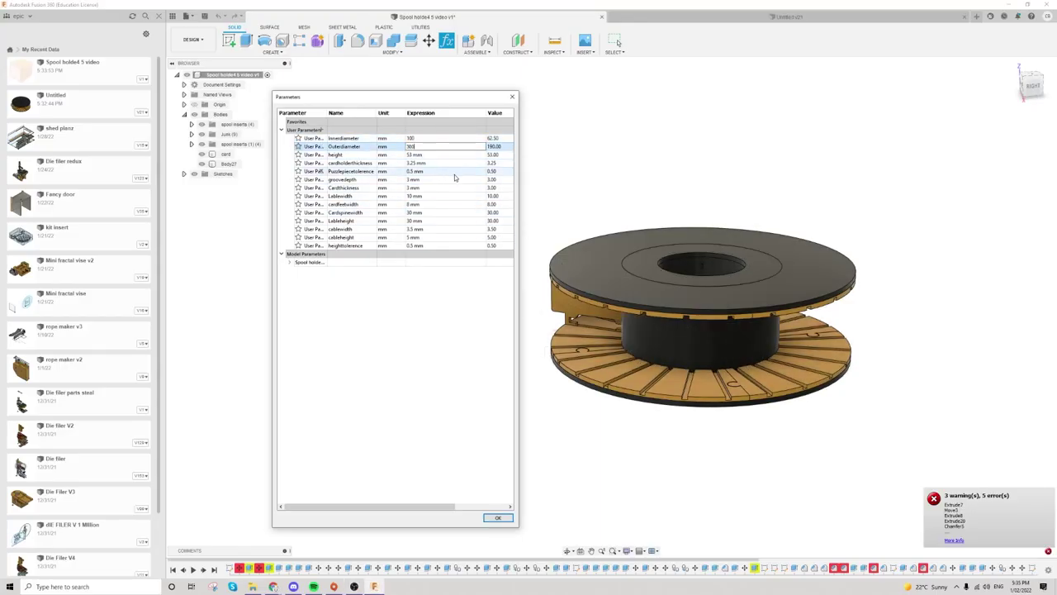
type("300")
key("Return")
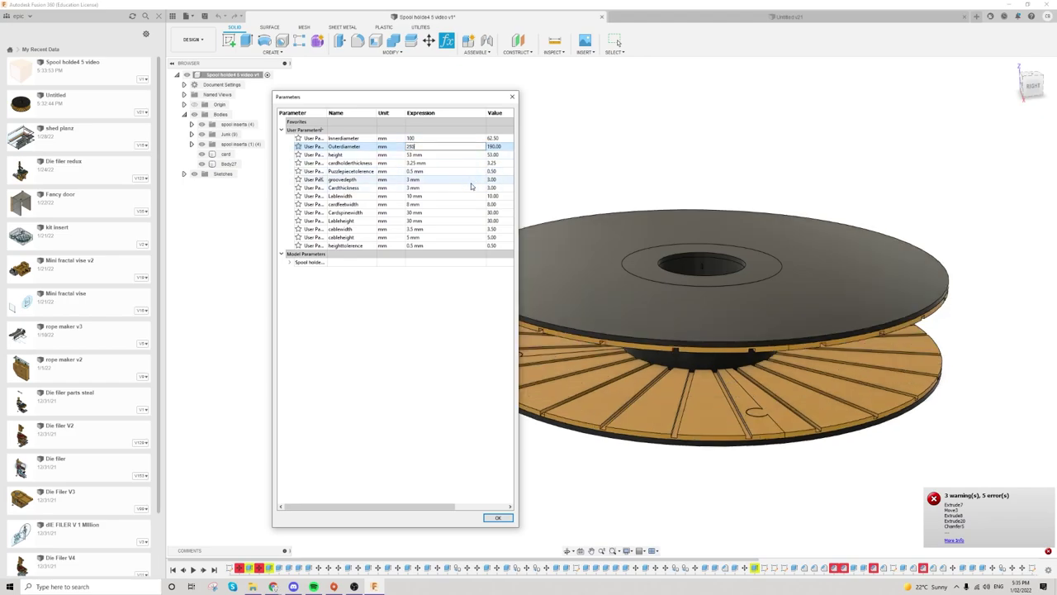
type("220")
key("Return")
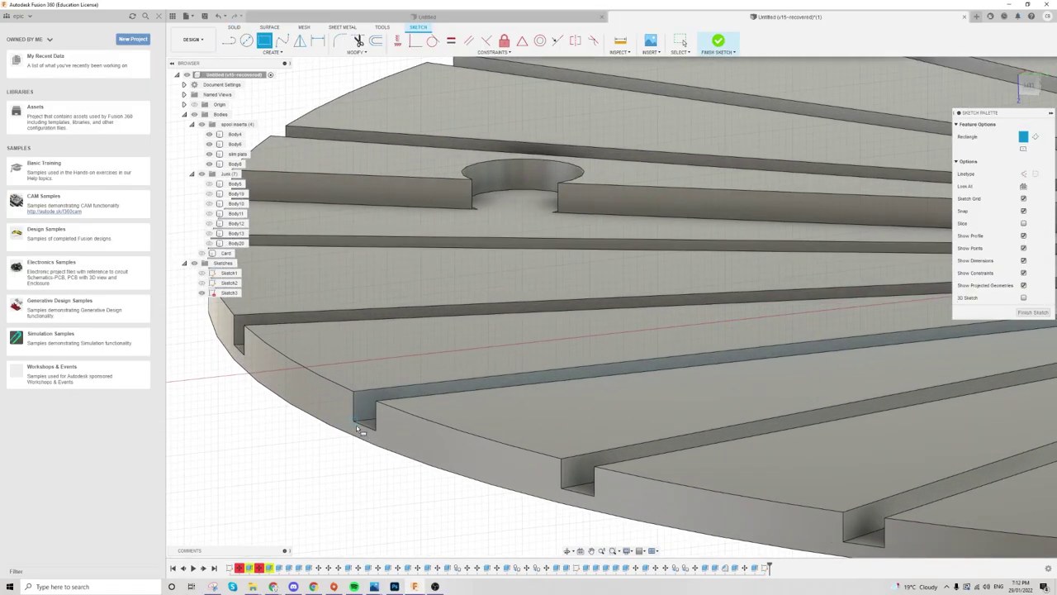
Step: Draw a rectangle from the slot corner and size it with the Outerdiameter parameter
left_click(360, 430)
scroll(455, 351, "down", 3)
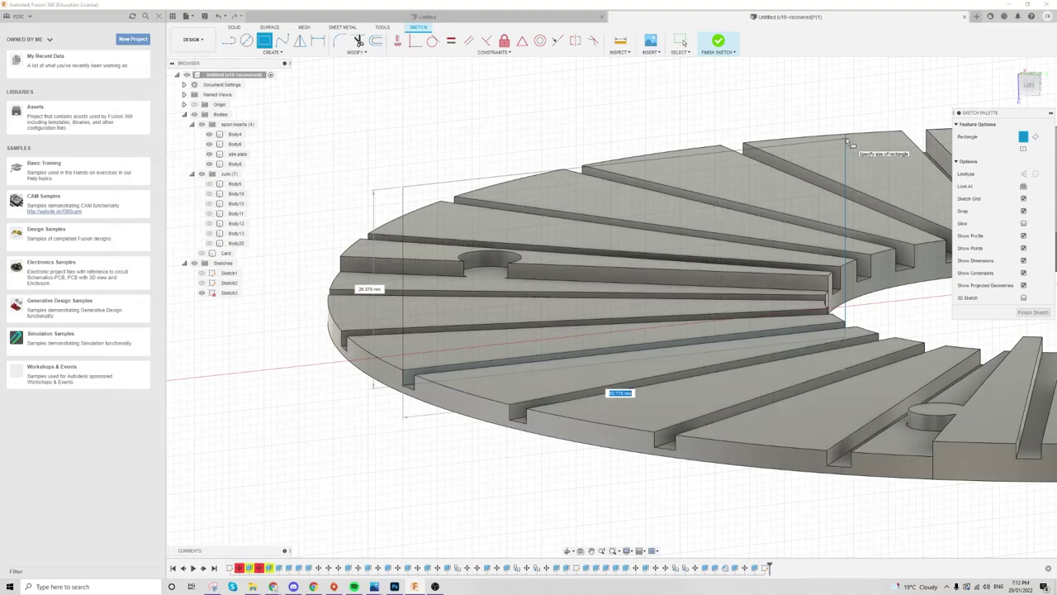
type("ou")
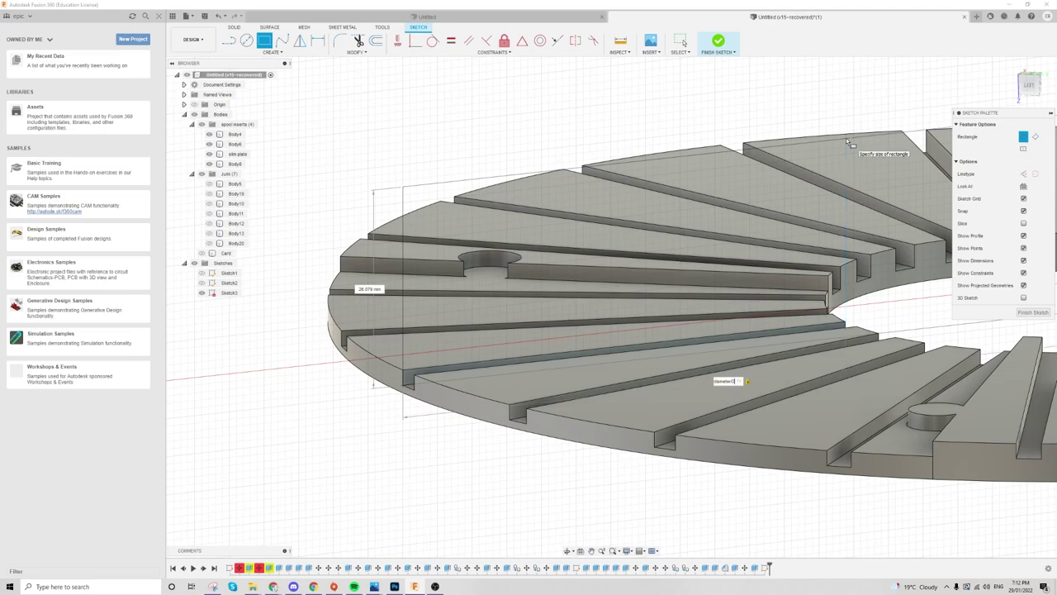
key("BackSpace")
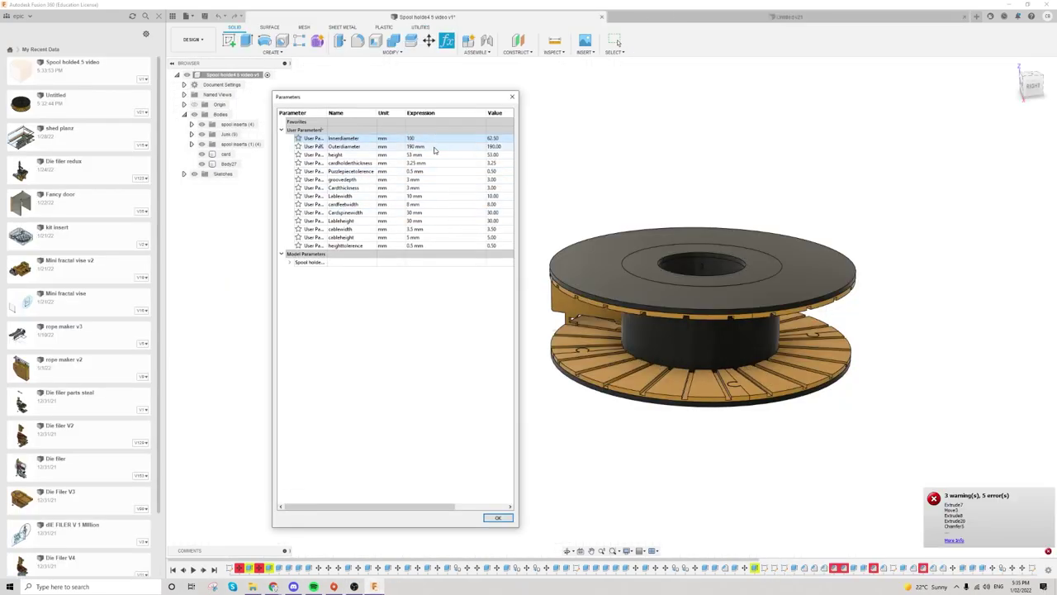
Step: Set Outerdiameter to 300, then 220, and Innerdiameter to 100
type("300")
key("Return")
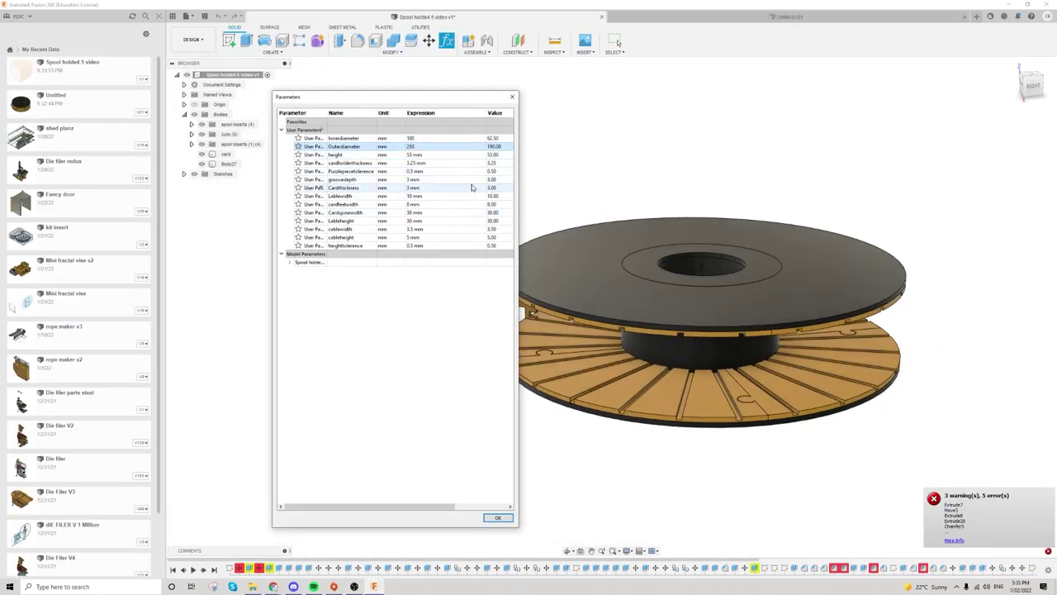
type("220")
key("Return")
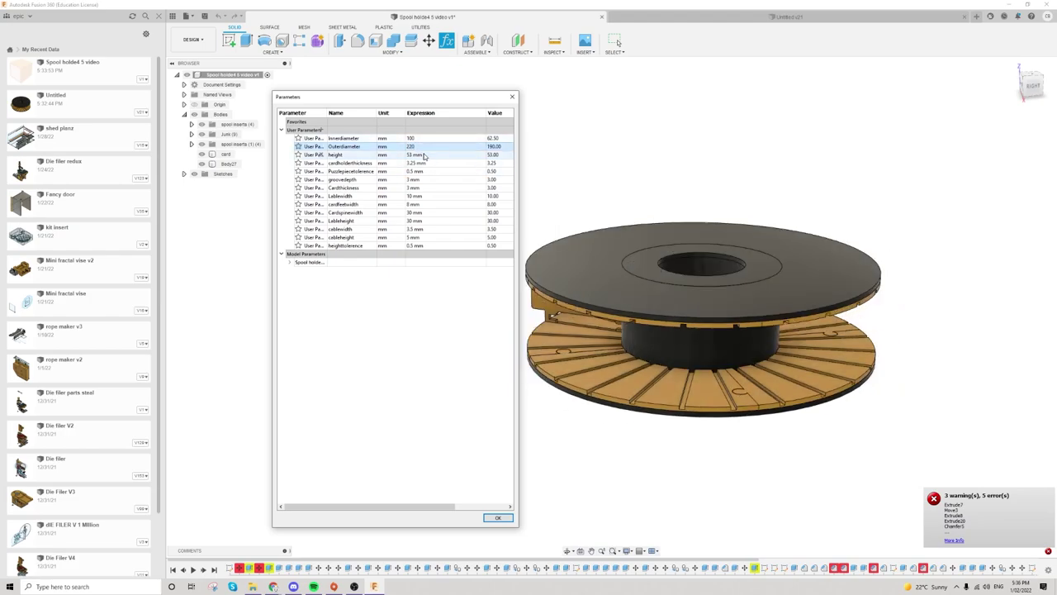
left_click(426, 165)
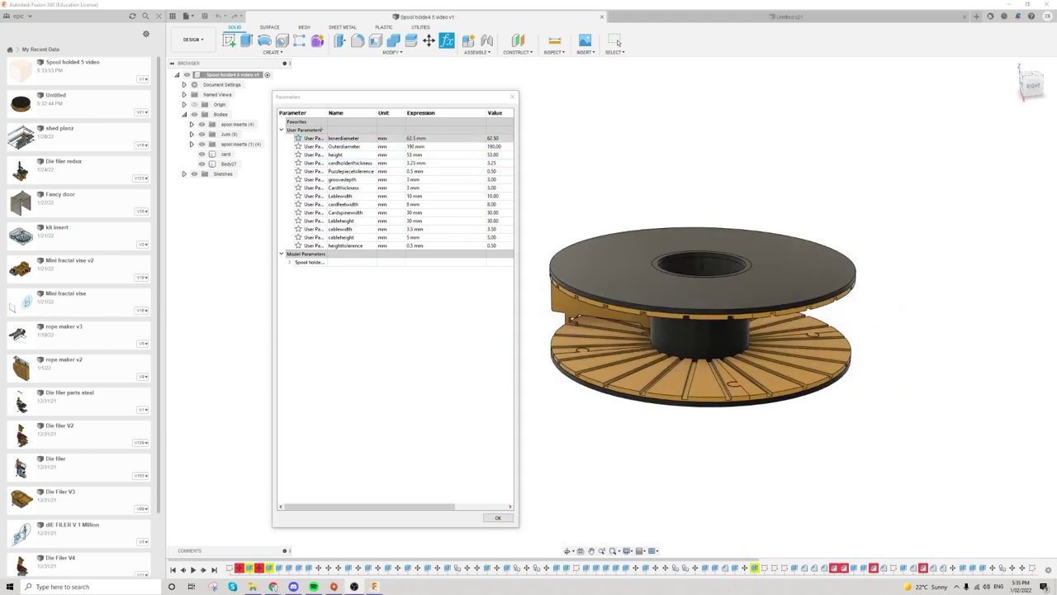
left_click(415, 139)
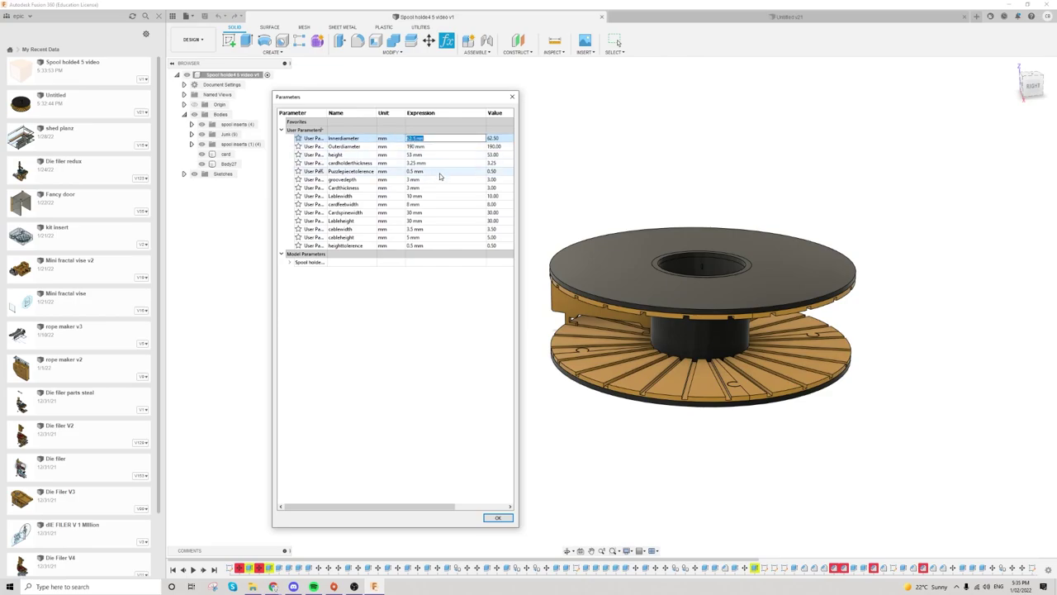
type("100")
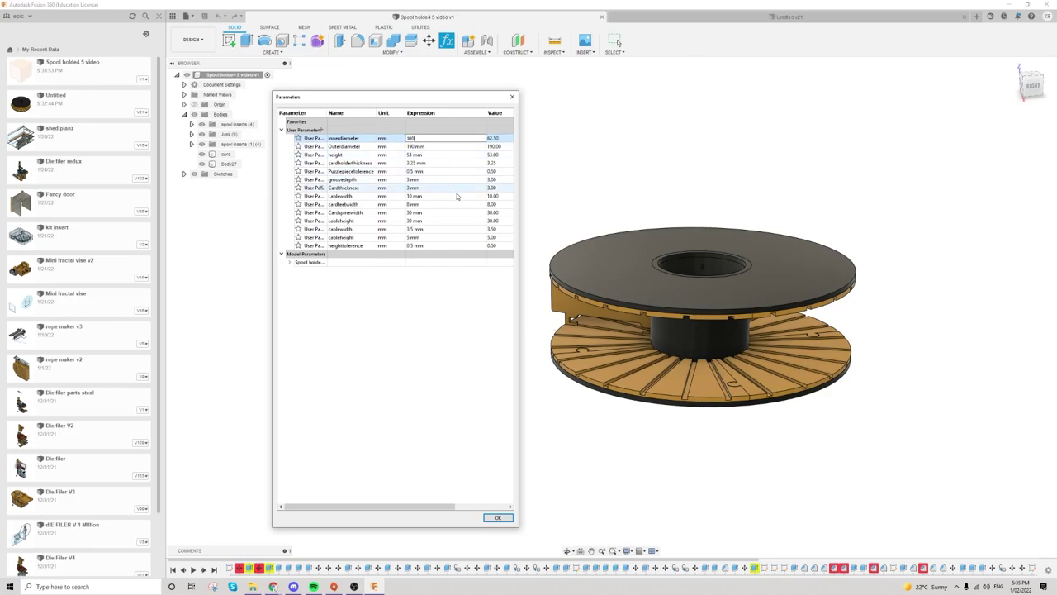
key("Return")
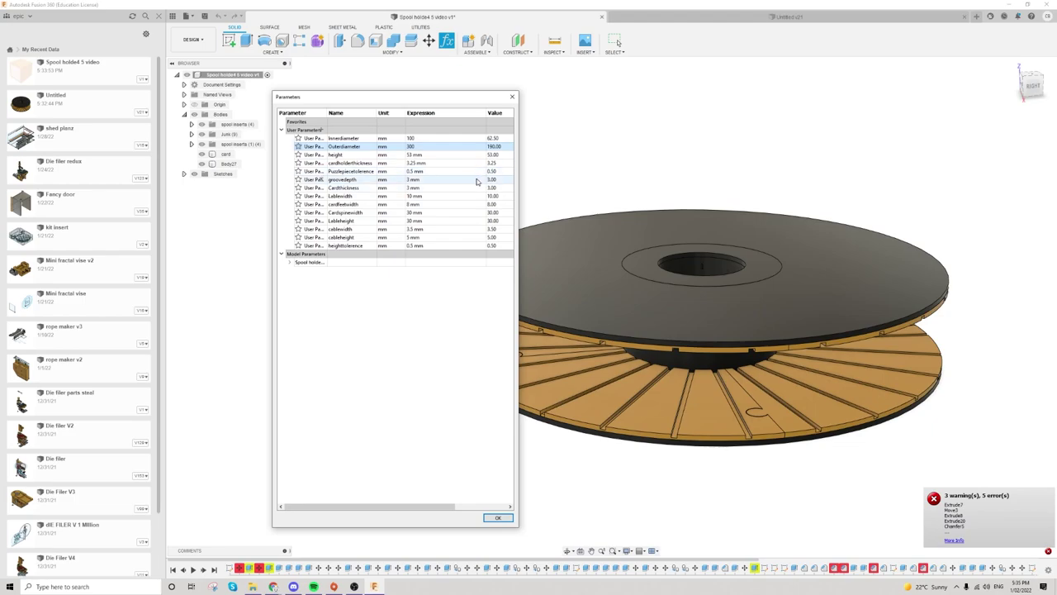
Step: Try a 250 outer diameter and enter a cardholderthickness of 5
left_click(443, 147)
type("250")
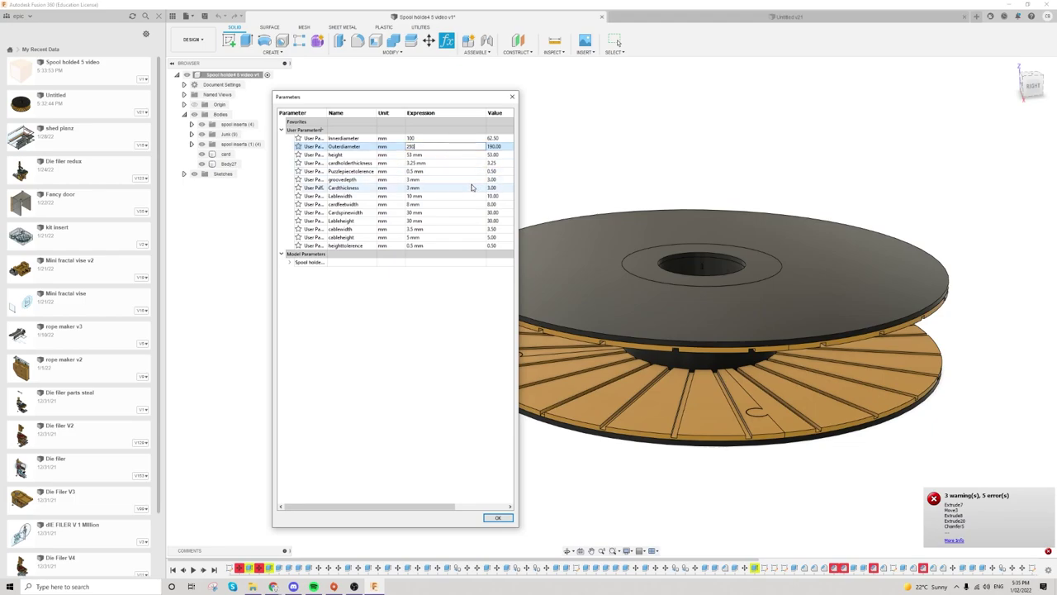
key("Return")
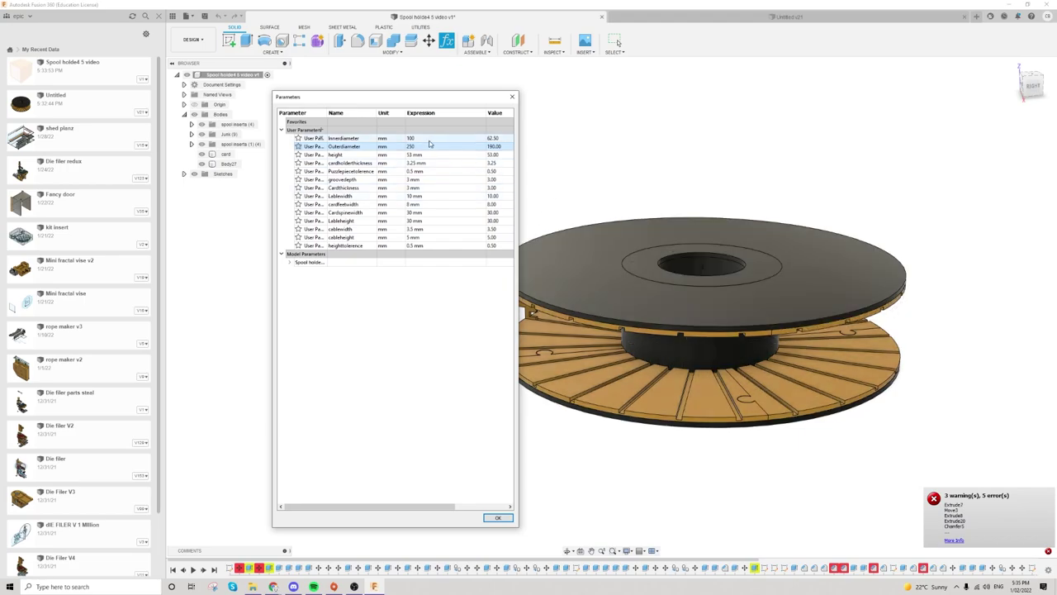
type("2")
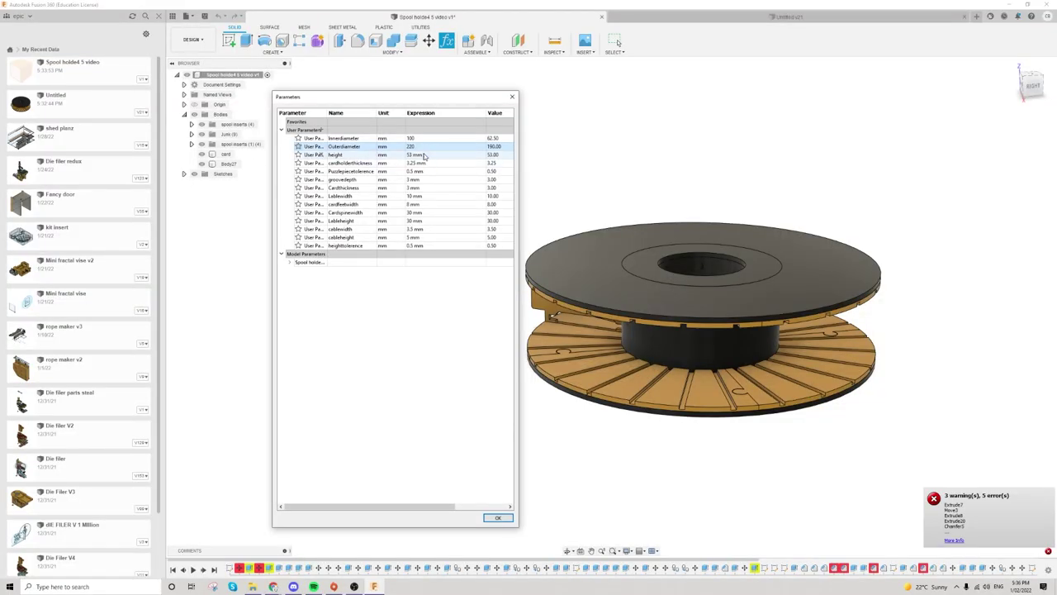
left_click(423, 161)
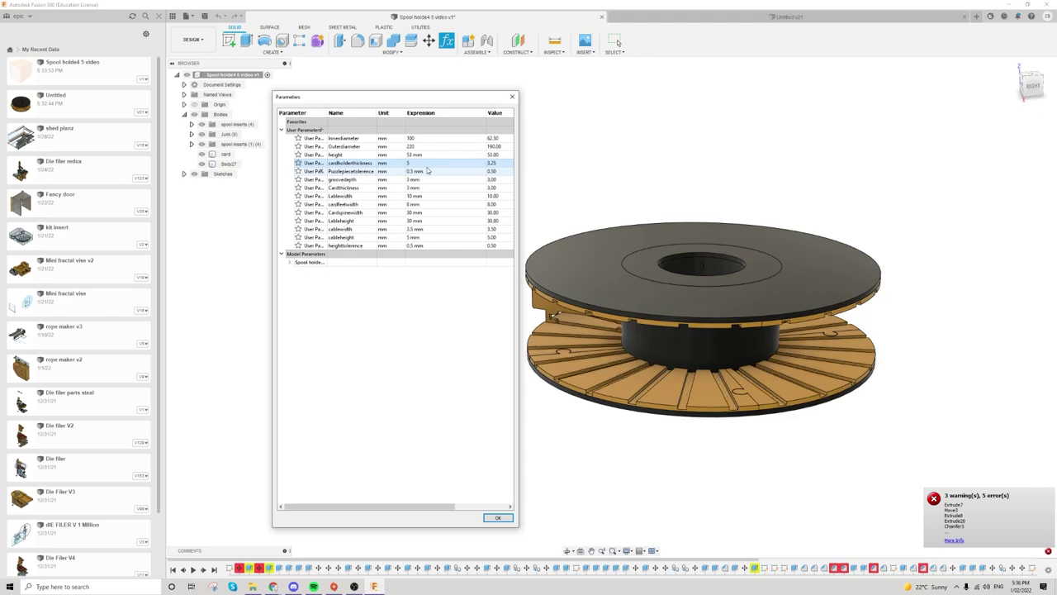
type("5")
key("BackSpace")
type("14")
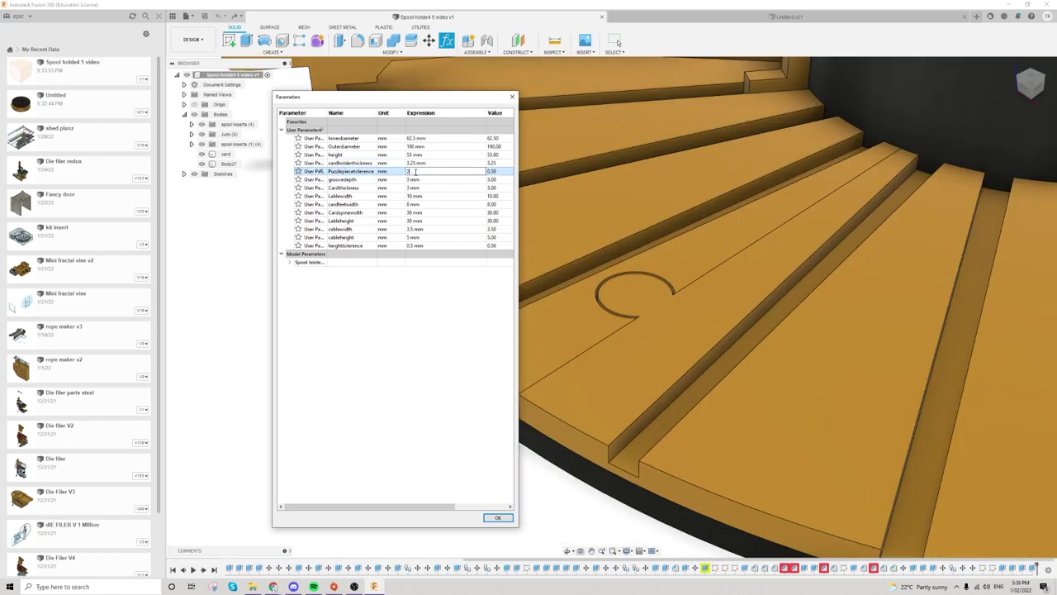
Step: Apply several larger Puzzlepiecetolerence values to preview a wider puzzle pocket
key("Return")
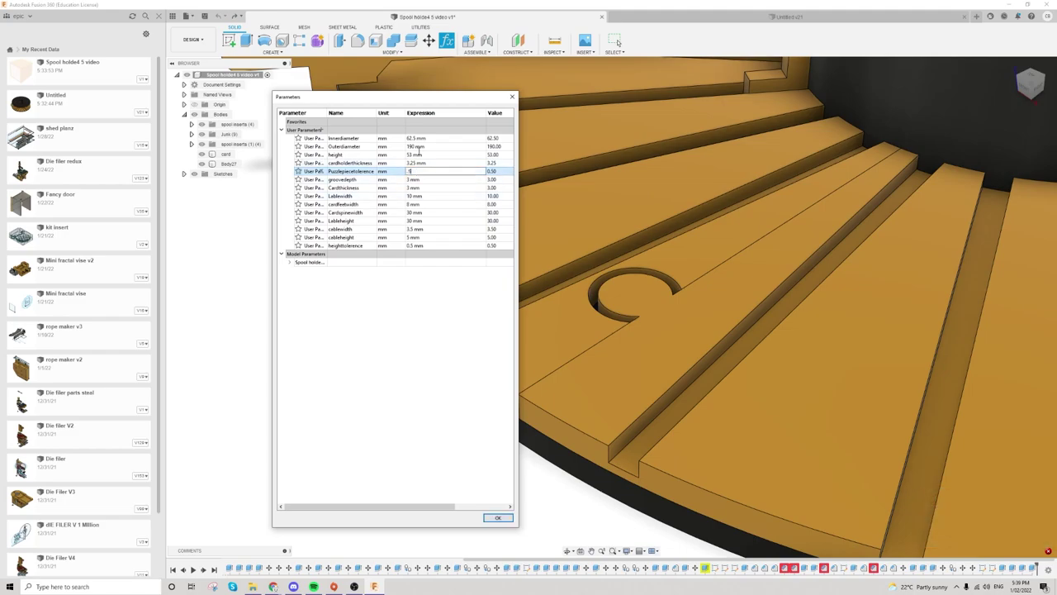
key("Return")
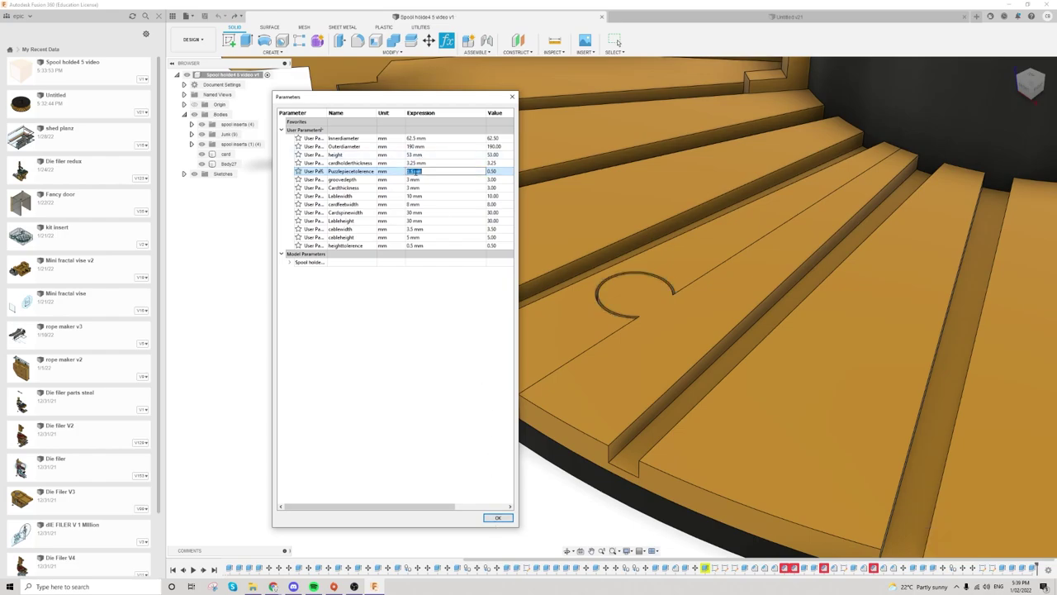
key("Return")
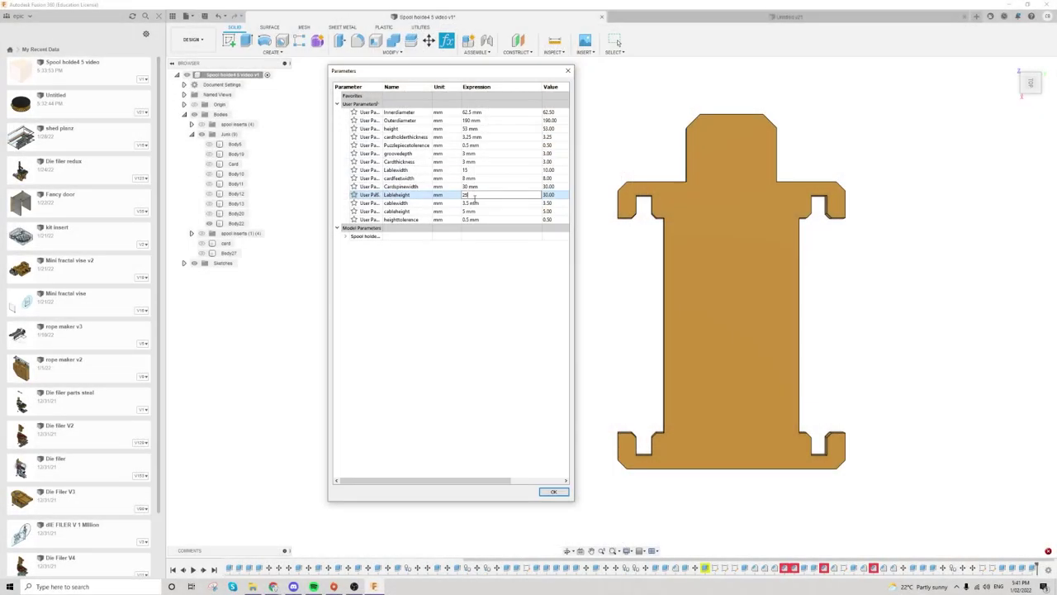
Step: Set Lableheight 20, cardfeetwidth 15, Cardspinewidth 10 and cableheight 10 in the card parameters
left_click(474, 195)
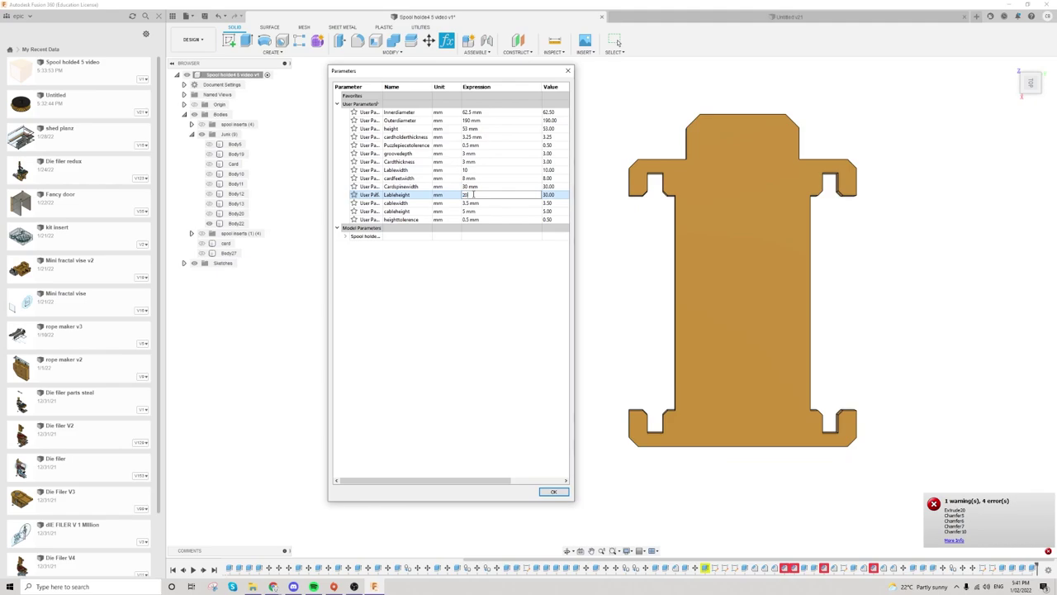
type("20")
key("Return")
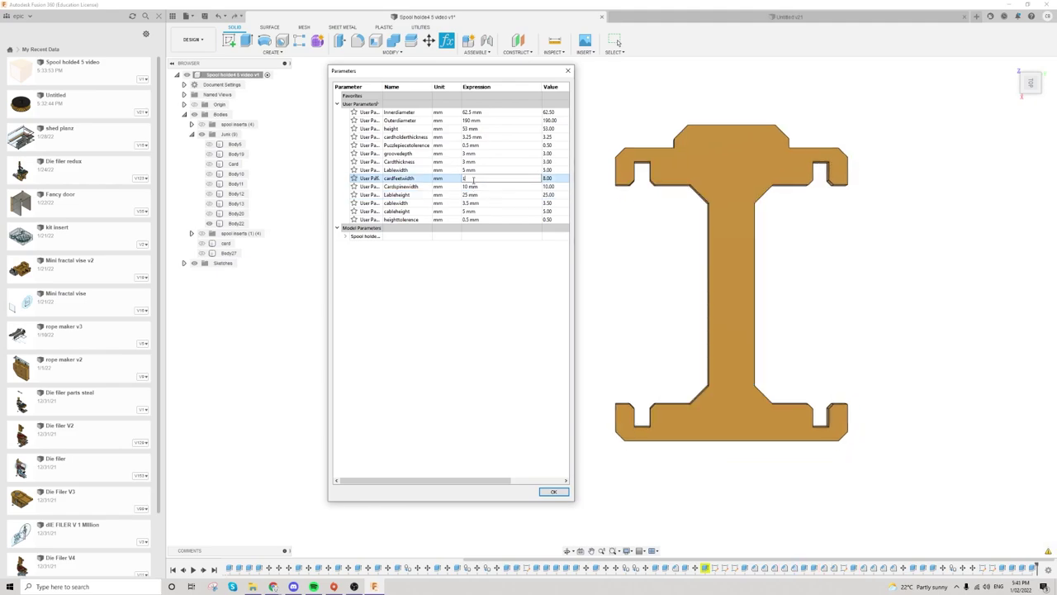
key("Return")
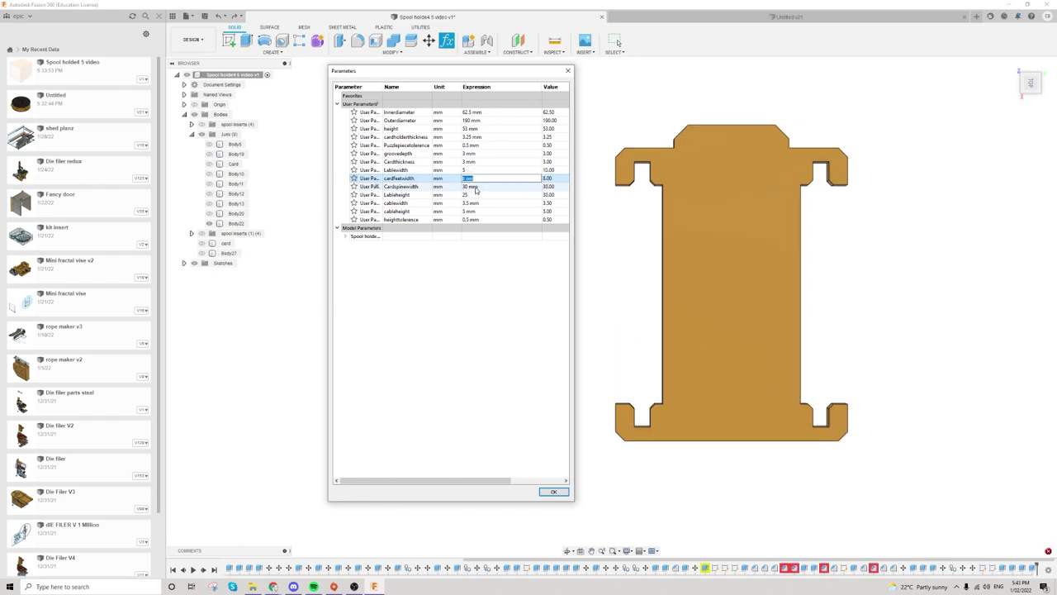
left_click(469, 186)
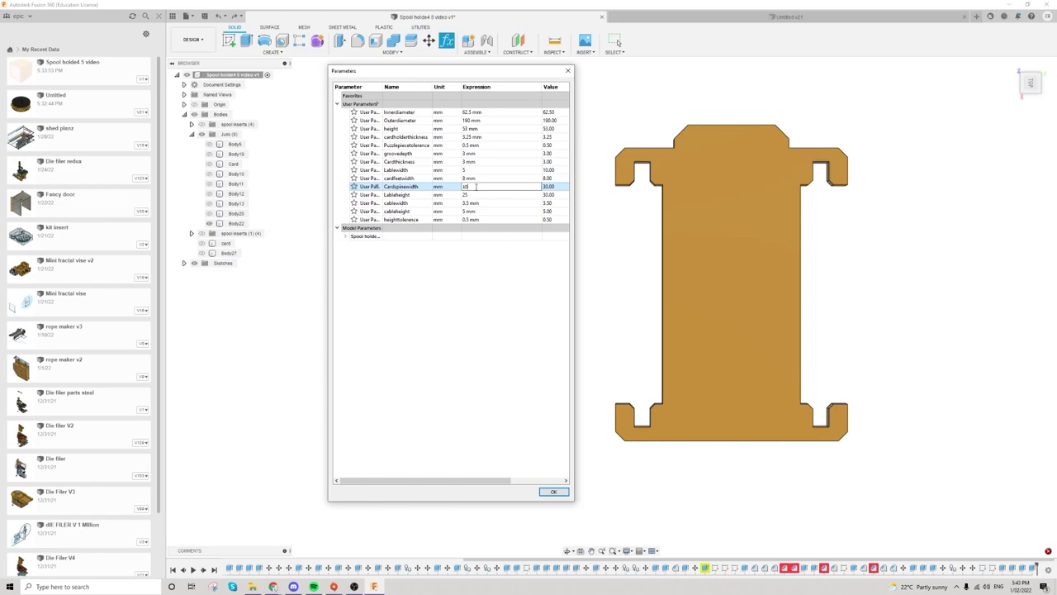
type("10")
key("Return")
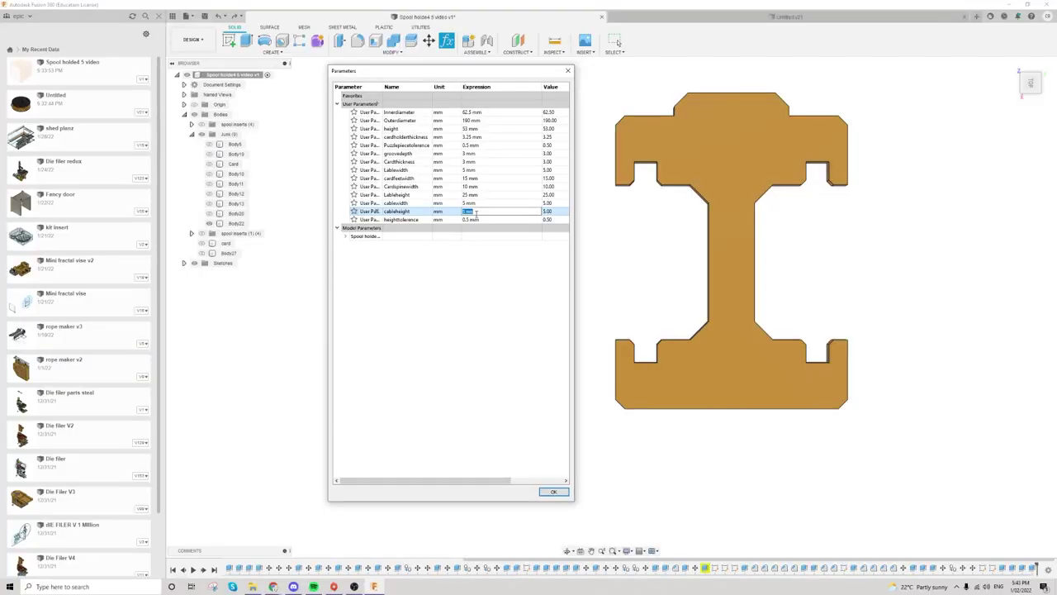
key("Return")
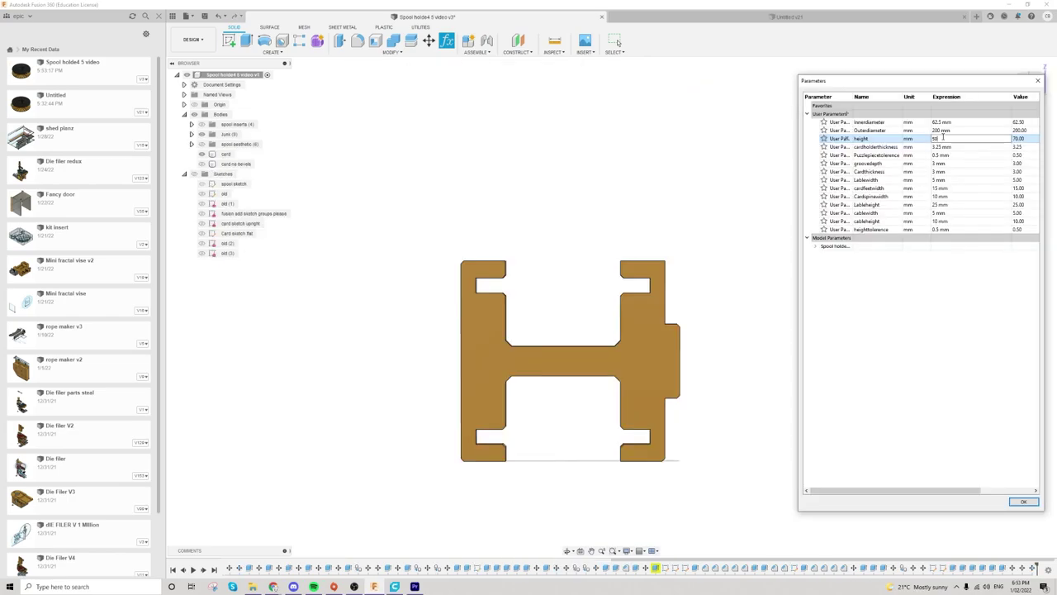
Step: Set the spool height to 50, then 90, and Outerdiameter to 250
key("Return")
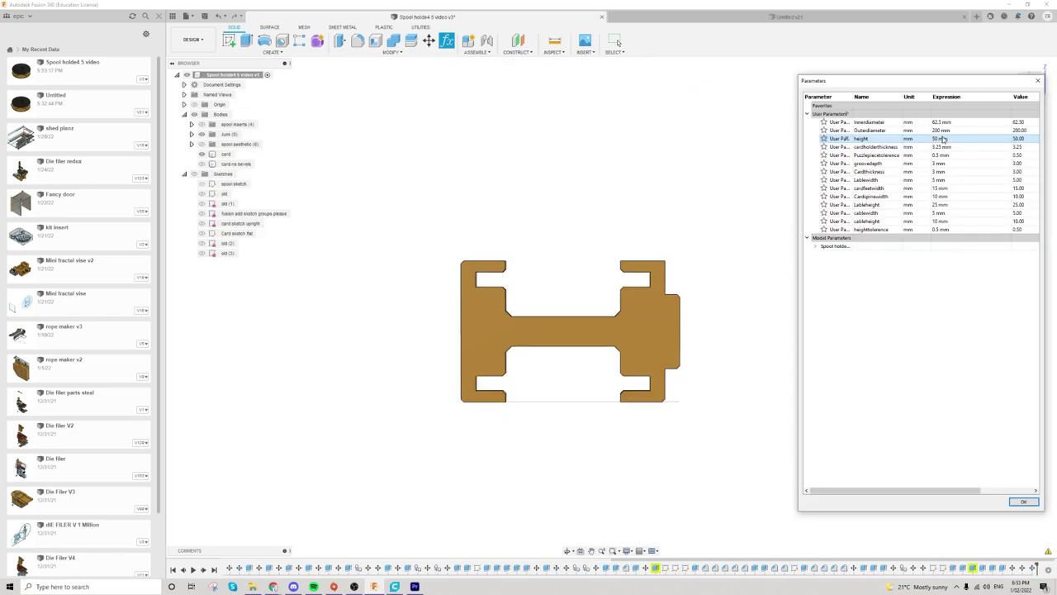
double_click(943, 139)
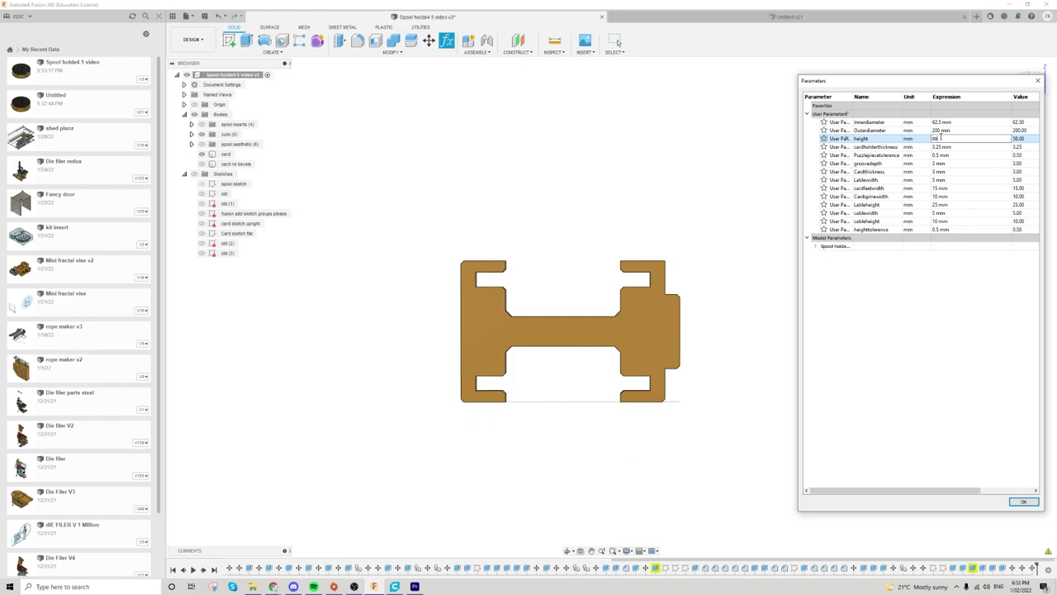
type("90")
key("Return")
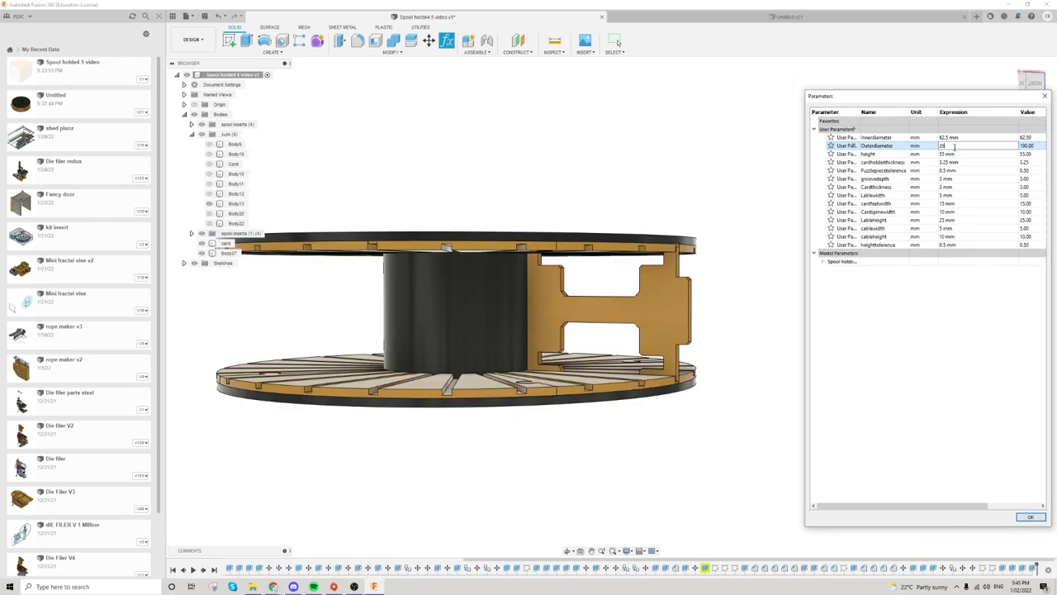
key("Return")
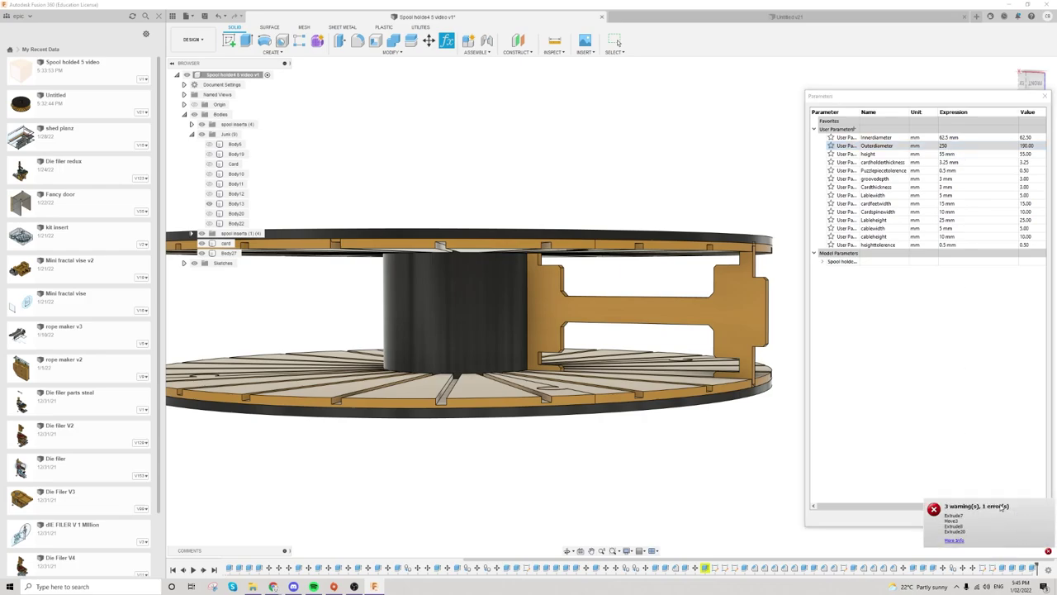
Step: Check the warnings list, then close the parameters window and error panel
left_click(1022, 518)
left_click(920, 100)
left_click_drag(920, 100, 913, 85)
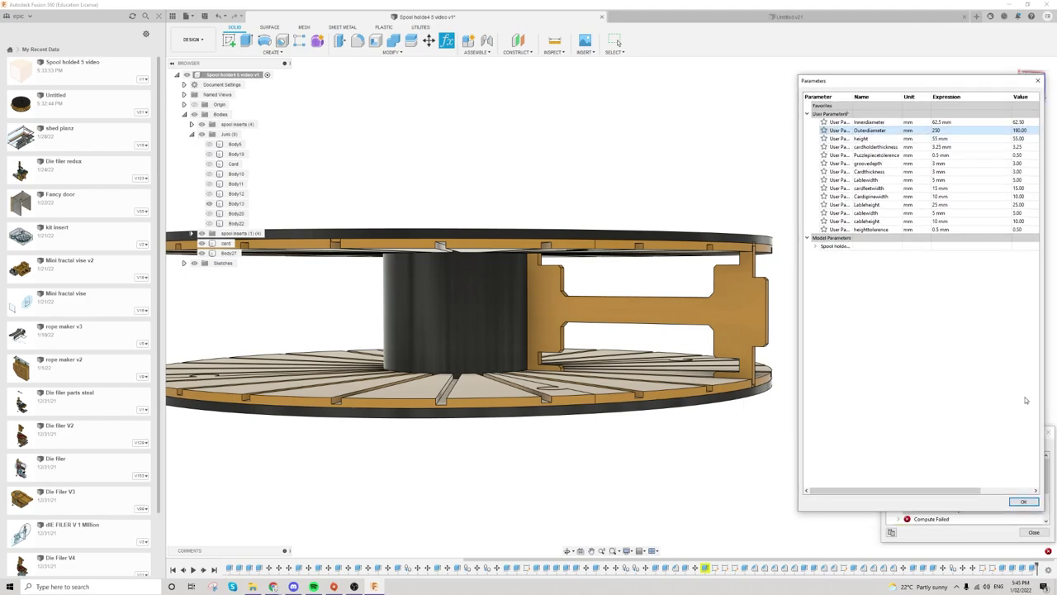
left_click(1024, 502)
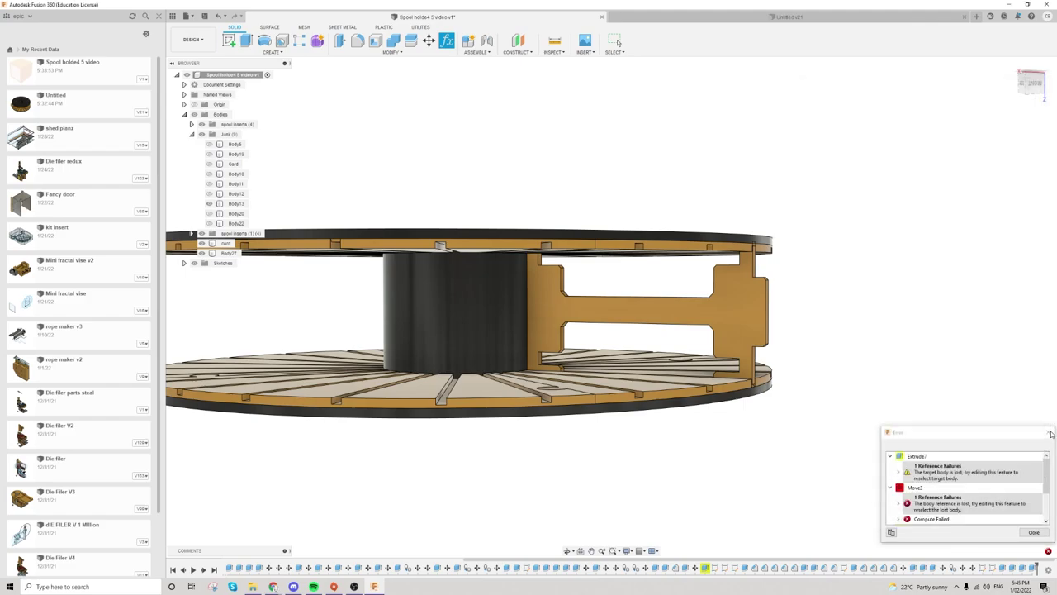
left_click(1050, 432)
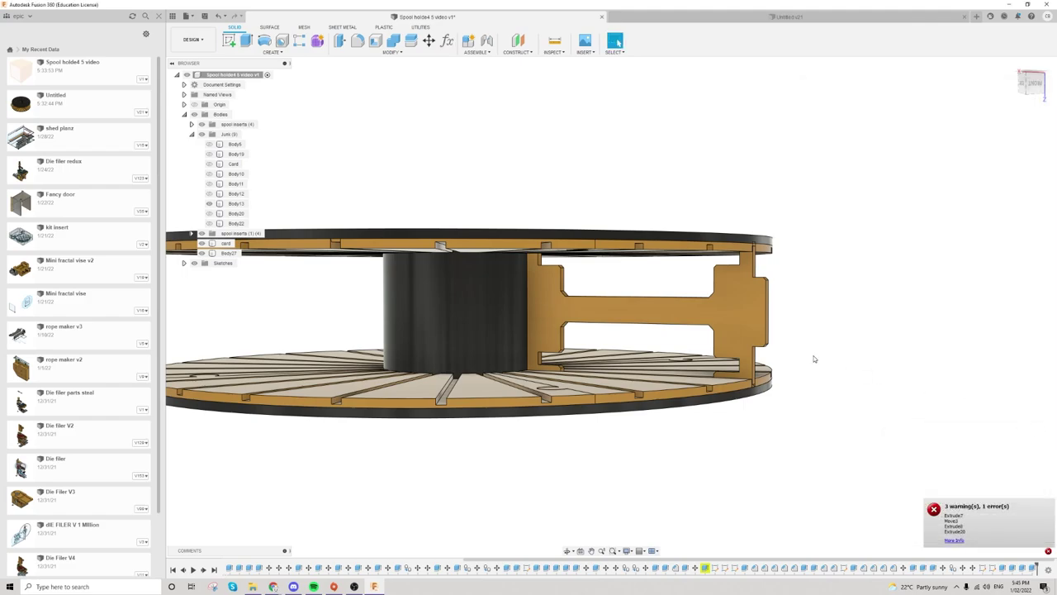
scroll(814, 358, "down", 3)
Step: Reopen the parameters, set Outerdiameter to 200 and confirm, then select the groove plate in Cura
left_click(446, 41)
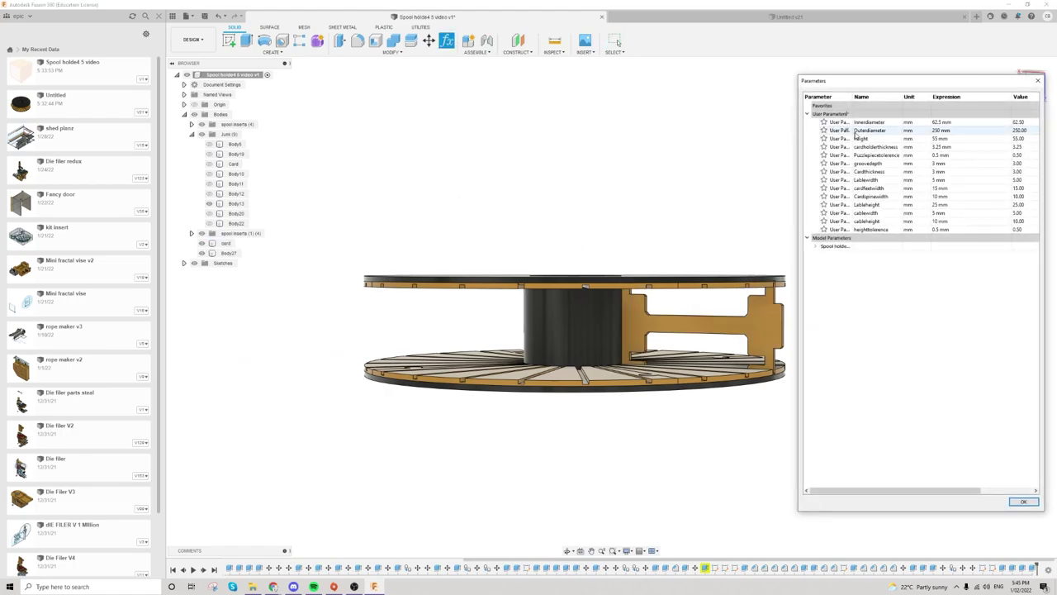
left_click(958, 130)
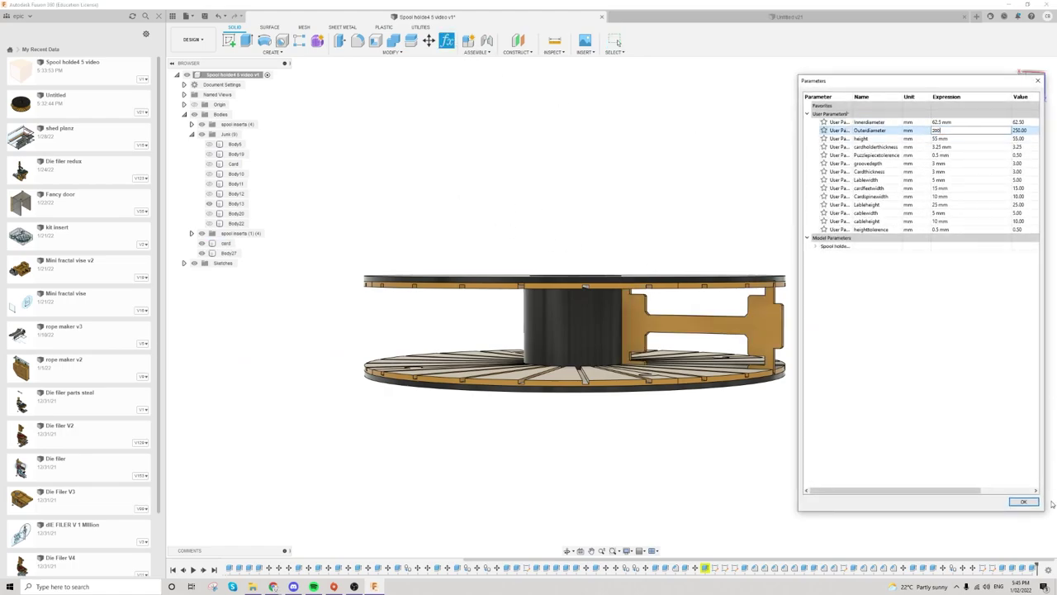
left_click(1023, 503)
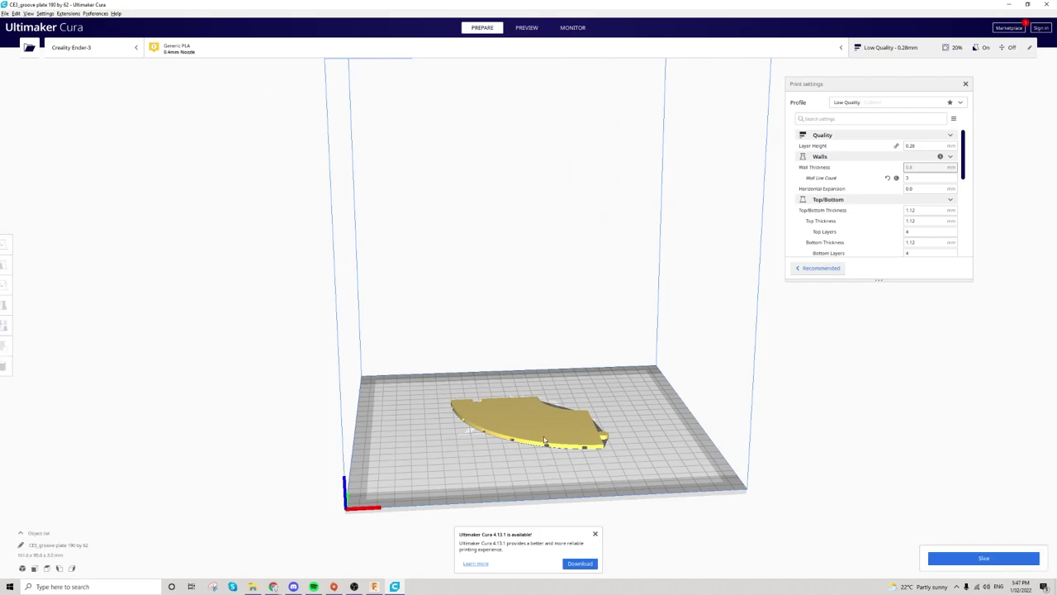
left_click(555, 438)
Step: Rotate the groove plate into a new orientation, turning it 15° about the vertical axis
key("r")
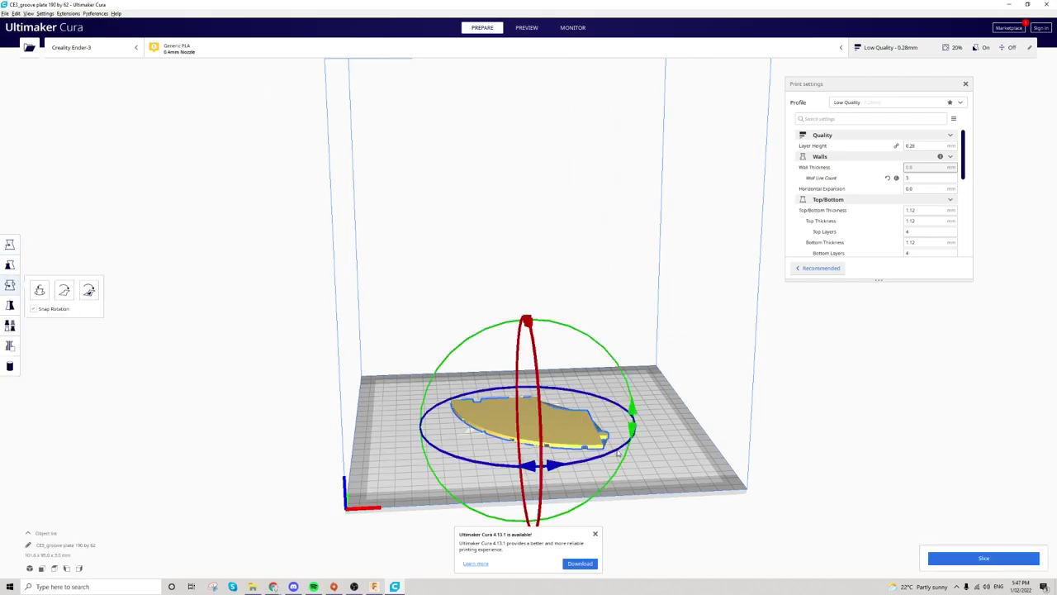
right_click_drag(617, 453, 653, 427)
left_click_drag(636, 420, 308, 448)
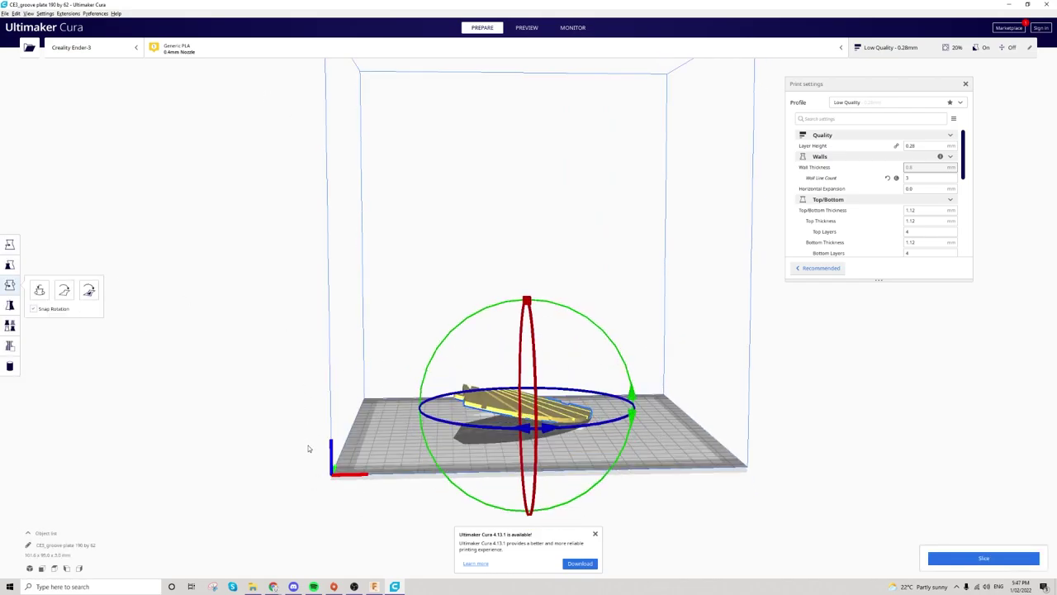
left_click_drag(632, 400, 615, 365)
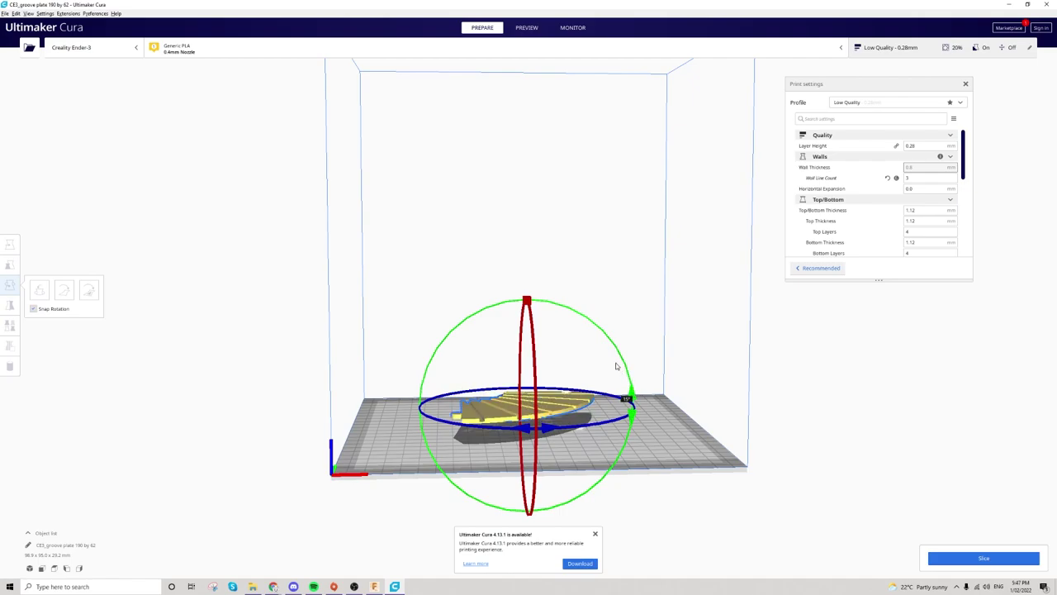
left_click(687, 354)
Step: Slice the groove plate and show its sliced layer preview
left_click(1023, 554)
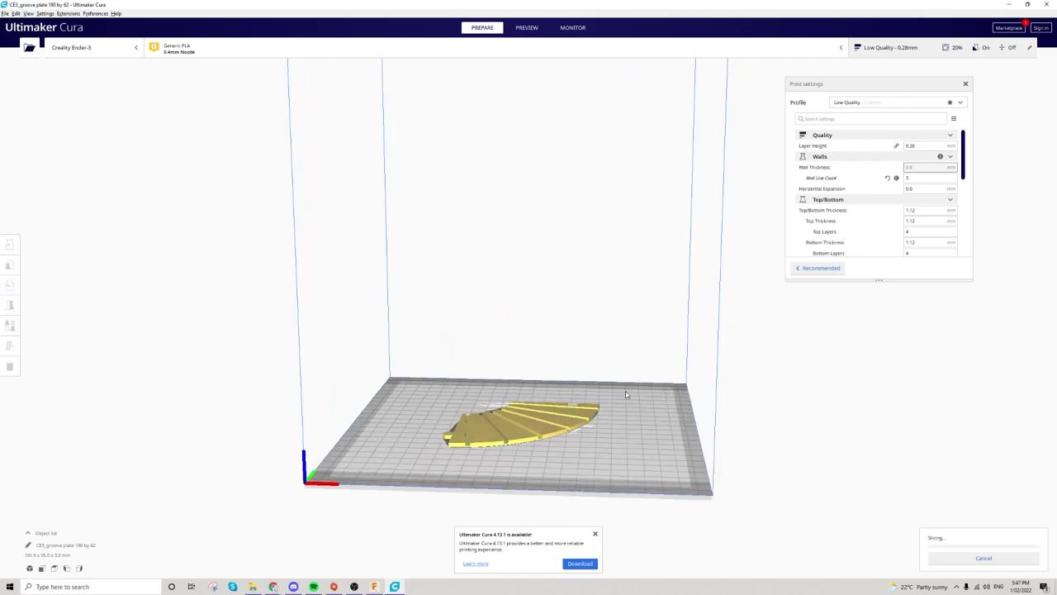
right_click_drag(678, 430, 620, 337)
middle_click_drag(619, 338, 605, 307)
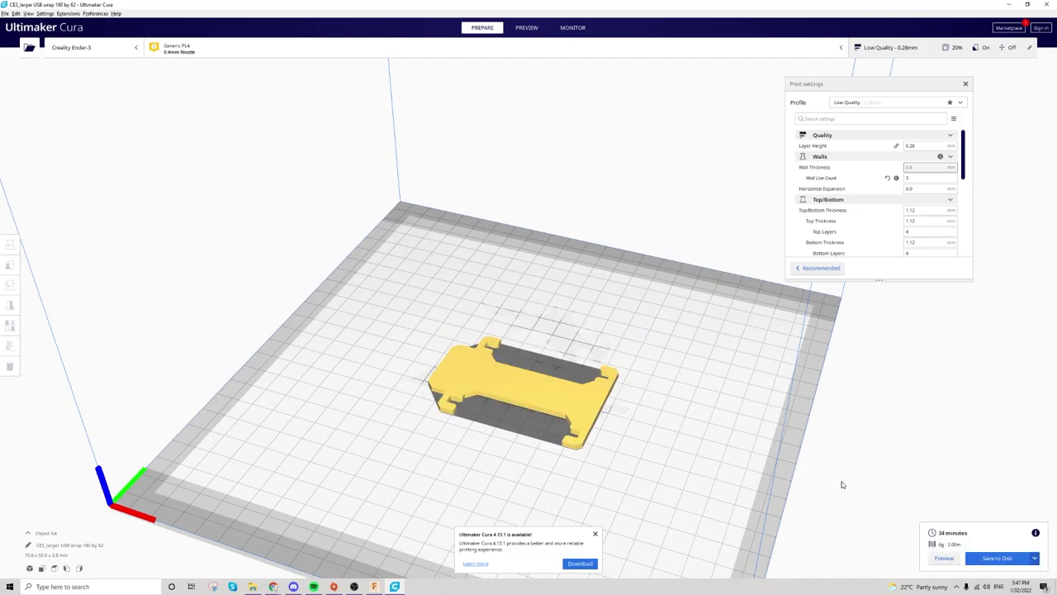
left_click(944, 557)
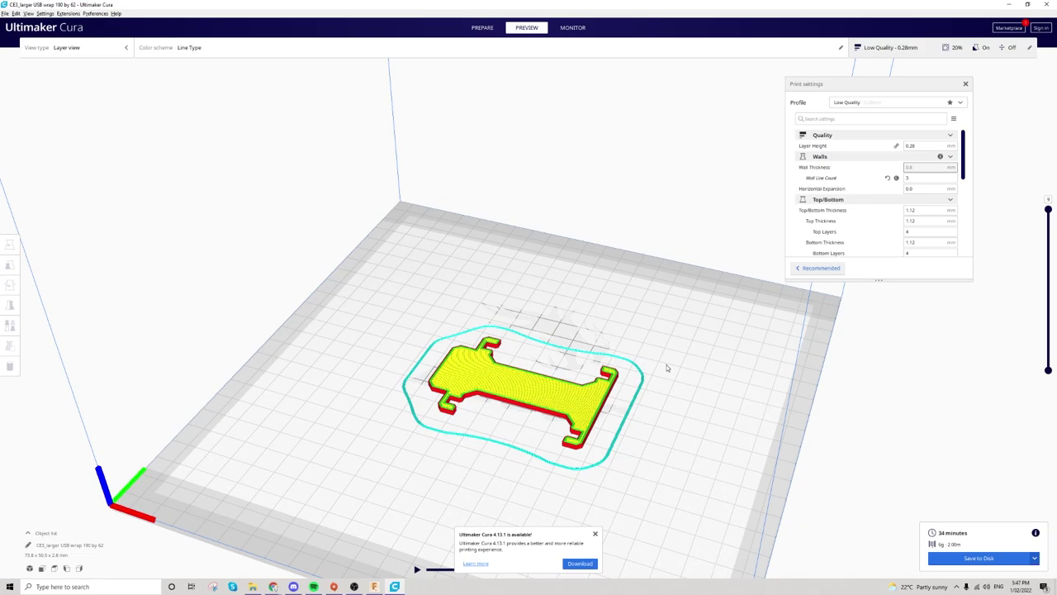